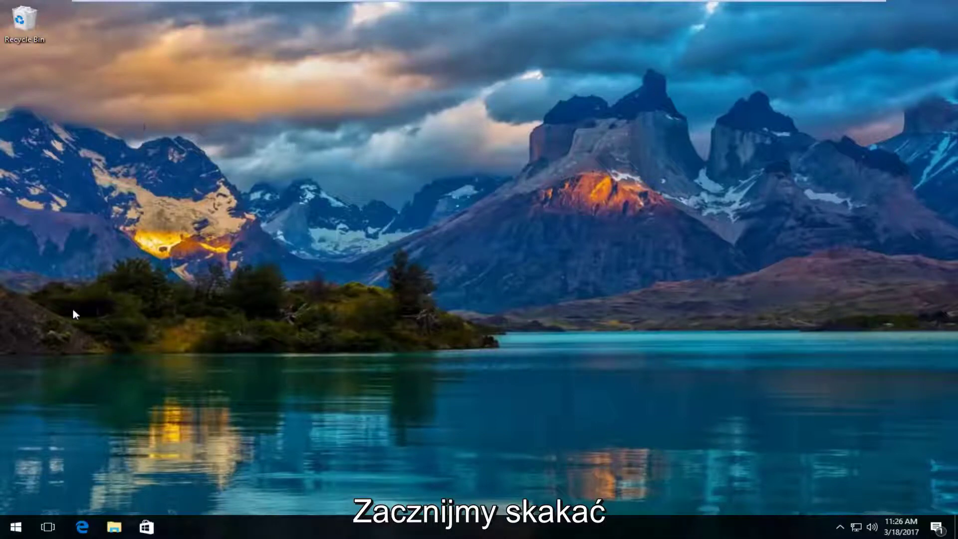
- Search the Start menu for "settings" and launch the Windows Settings app
left_click(13, 528)
type("sett")
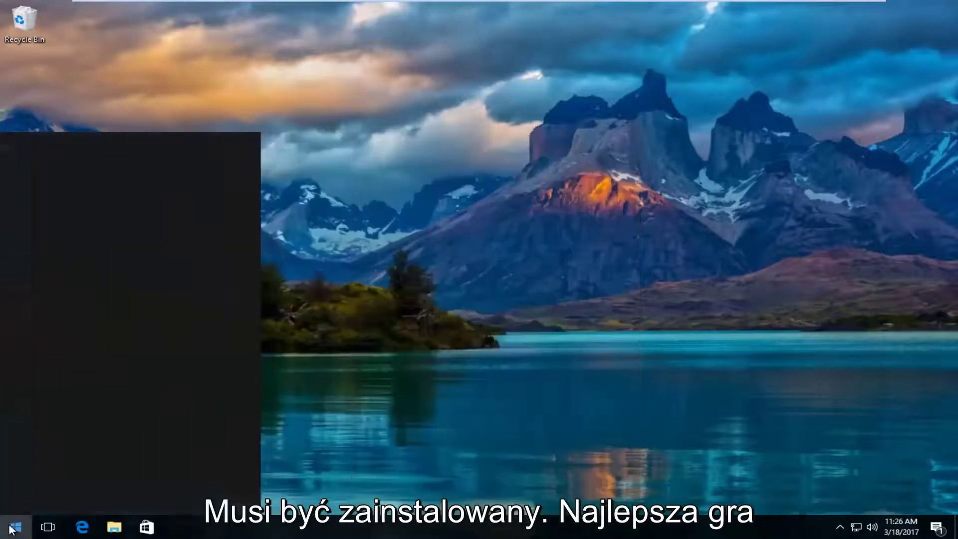
type("ings")
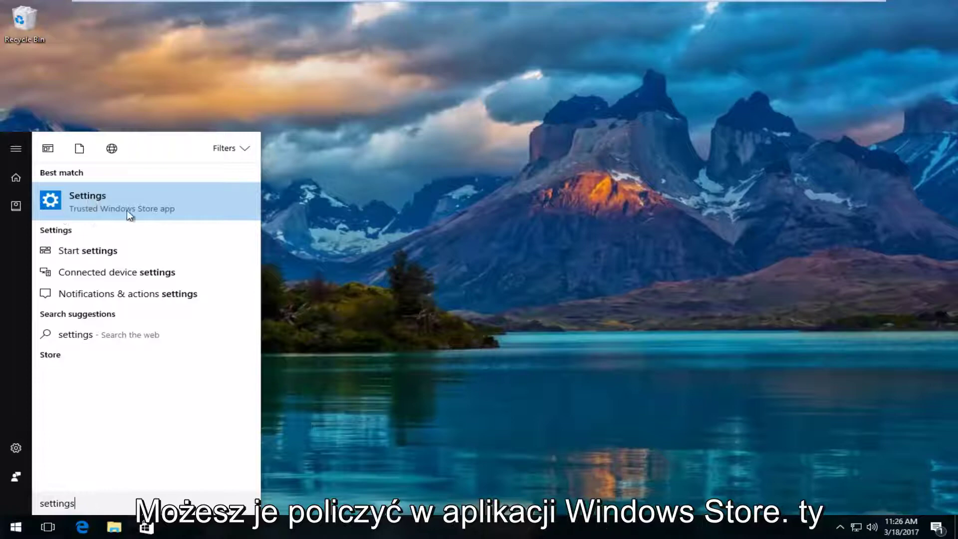
left_click(86, 199)
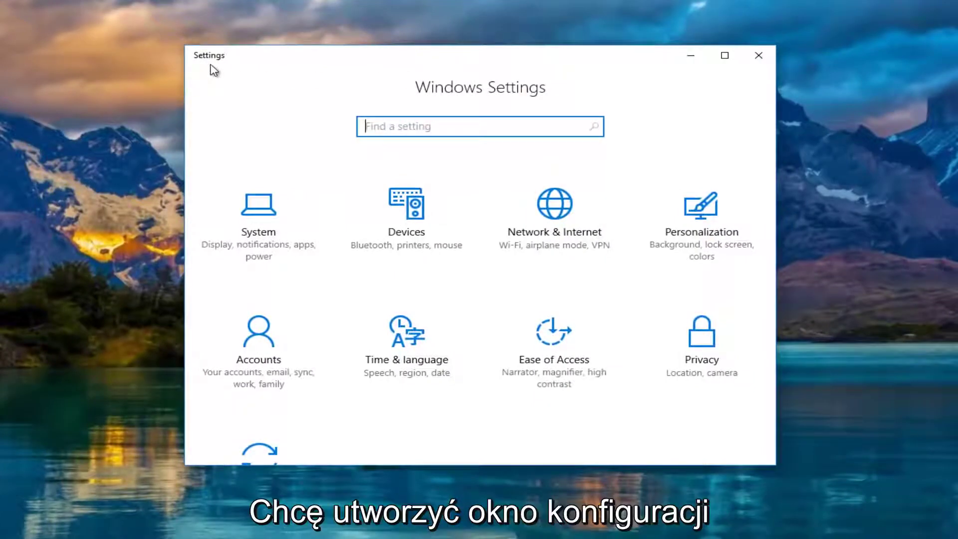
- Go to System > Display, then run Identify and Detect on the connected displays
left_click(272, 220)
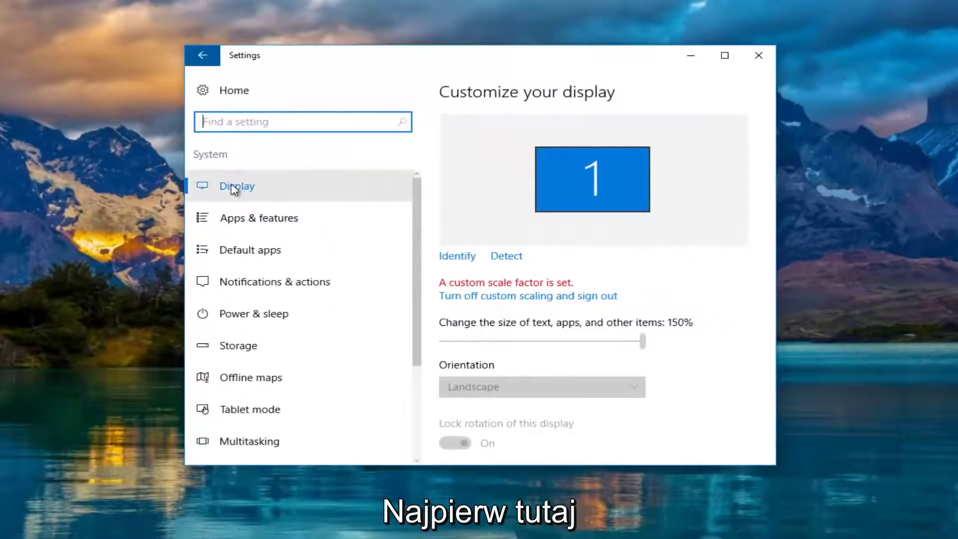
left_click(231, 186)
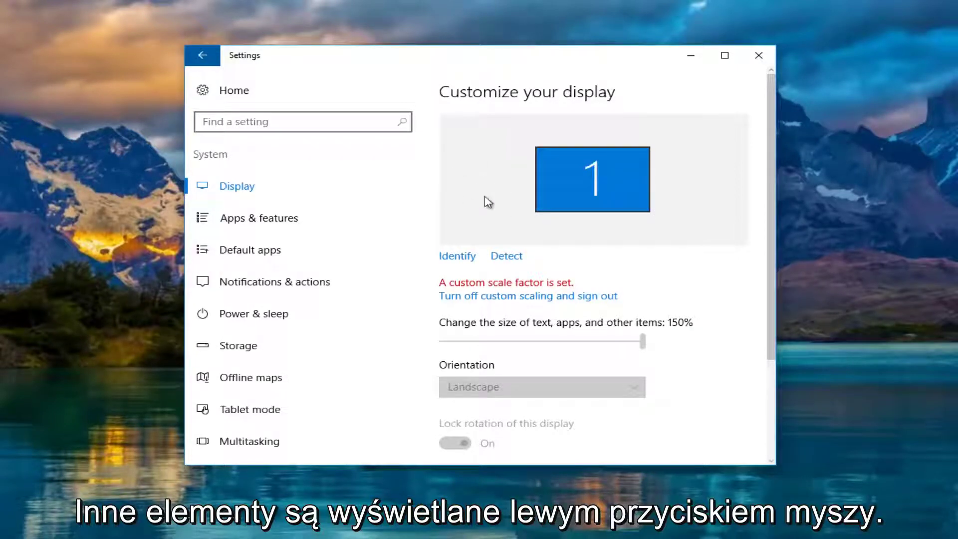
left_click(453, 263)
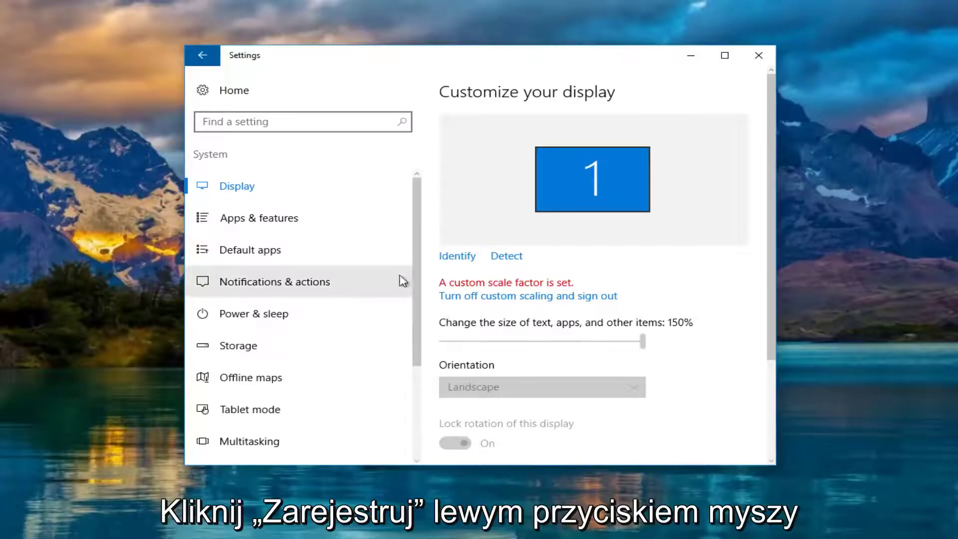
left_click(506, 257)
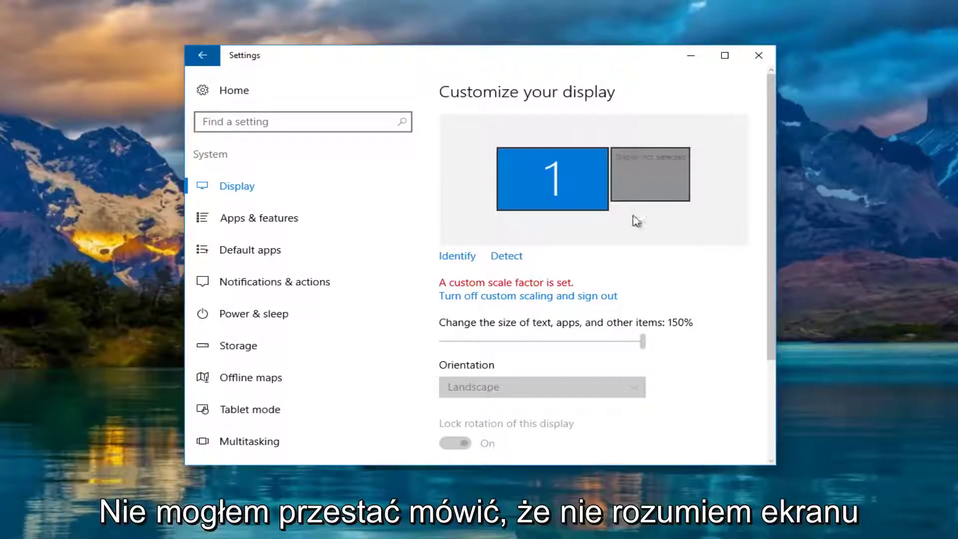
- Select the second display tile, marked 'Display not detected', alongside display 1
left_click(506, 257)
left_click(639, 184)
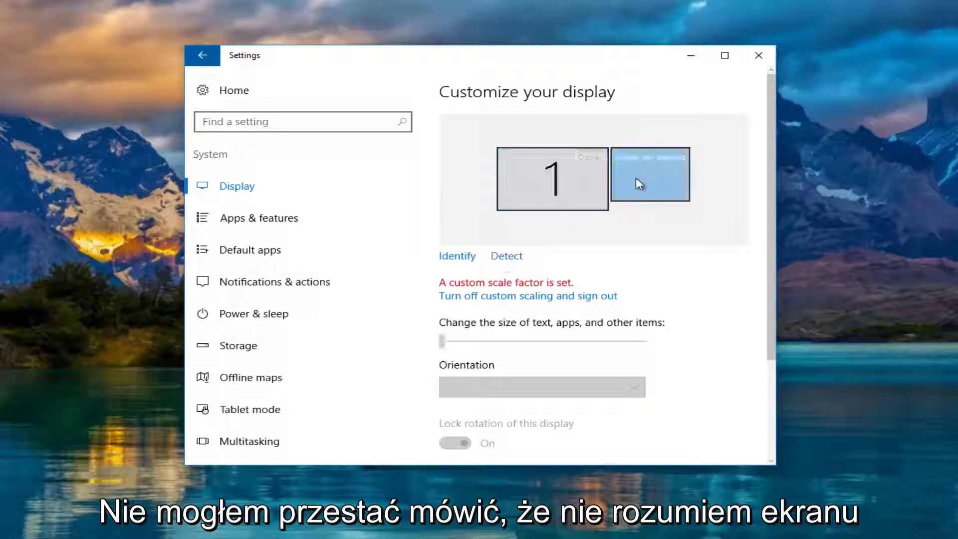
left_click(565, 188)
left_click(637, 183)
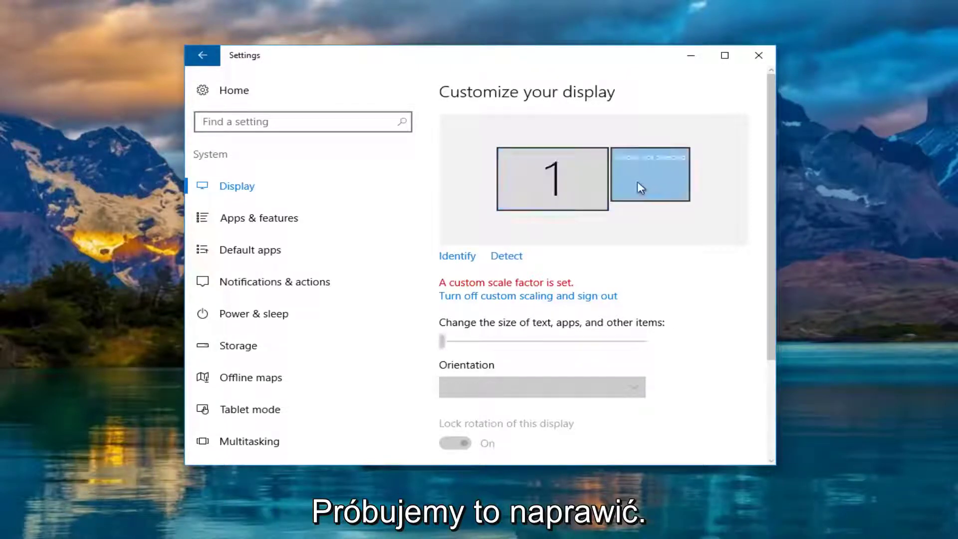
scroll(519, 189, "down", 2)
scroll(544, 195, "up", 1)
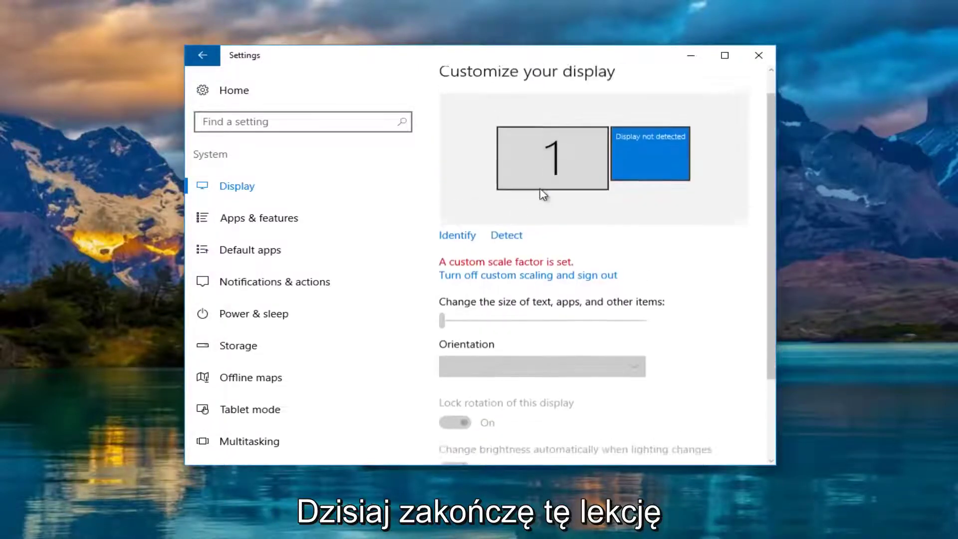
scroll(543, 195, "up", 1)
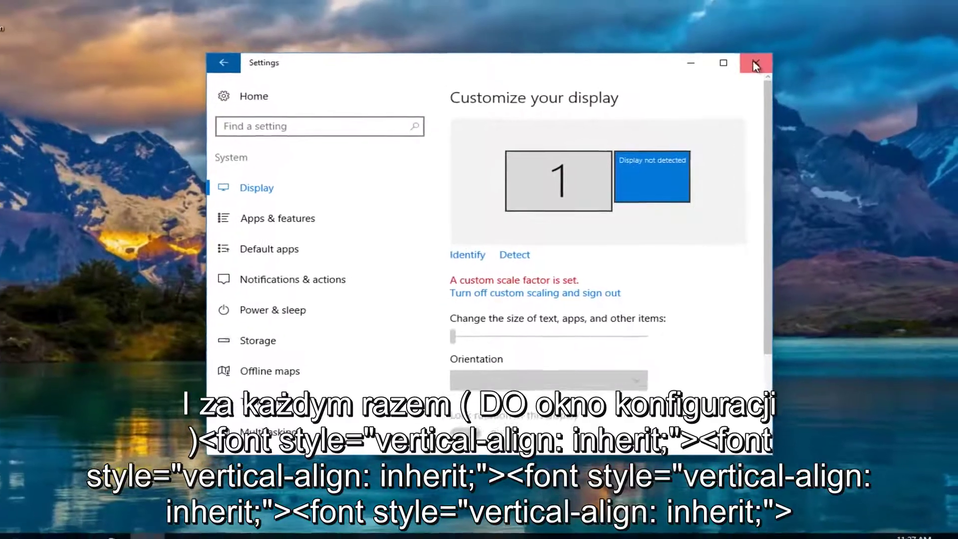
- Close Settings and launch Device Manager from a Start menu search for "device manager"
left_click(758, 57)
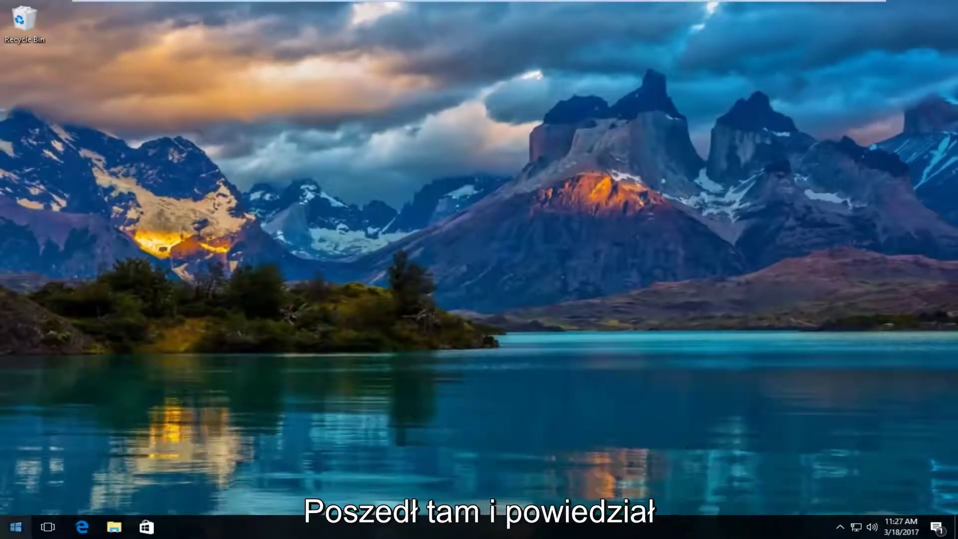
left_click(5, 537)
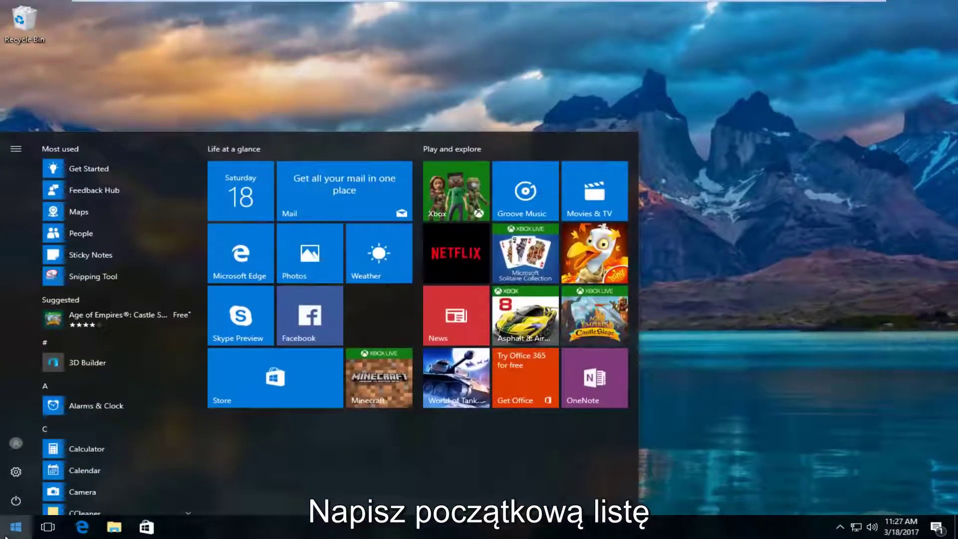
type("device manager")
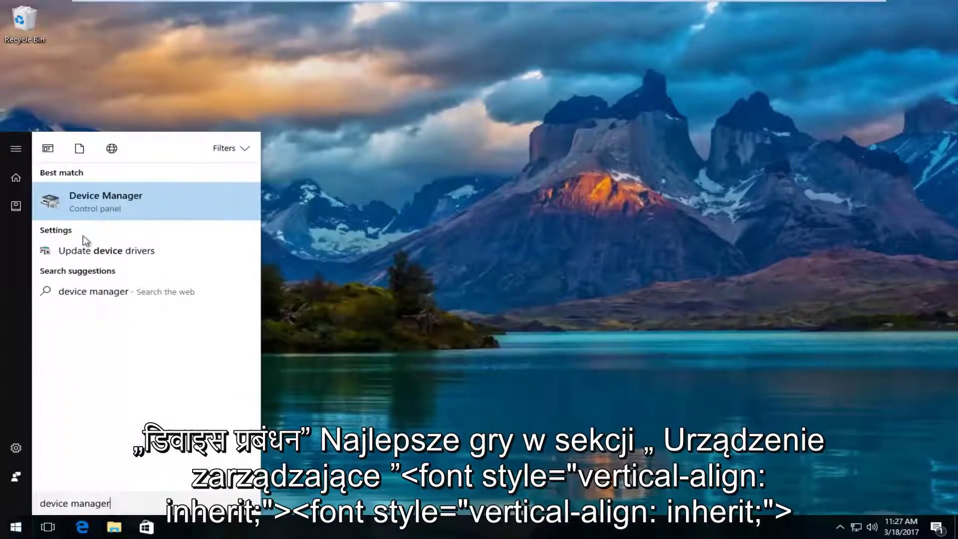
left_click(96, 200)
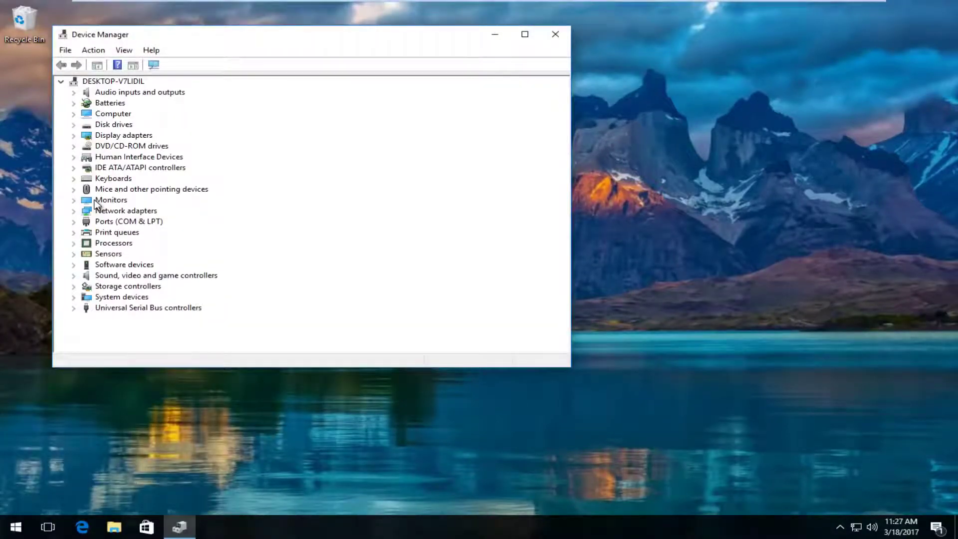
- Centre Device Manager, expand Display adapters, and bring up the VMware SVGA 3D context menu
left_click_drag(317, 36, 497, 54)
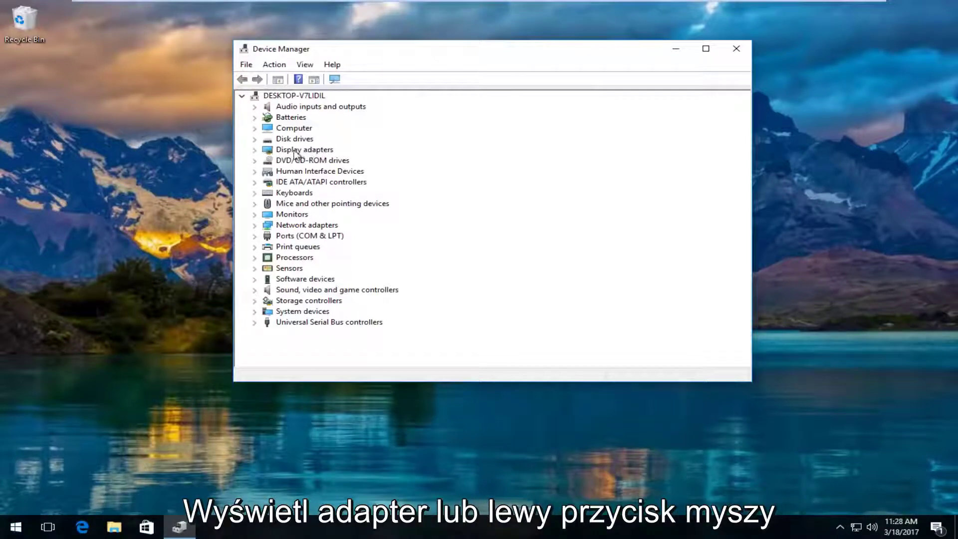
left_click(254, 151)
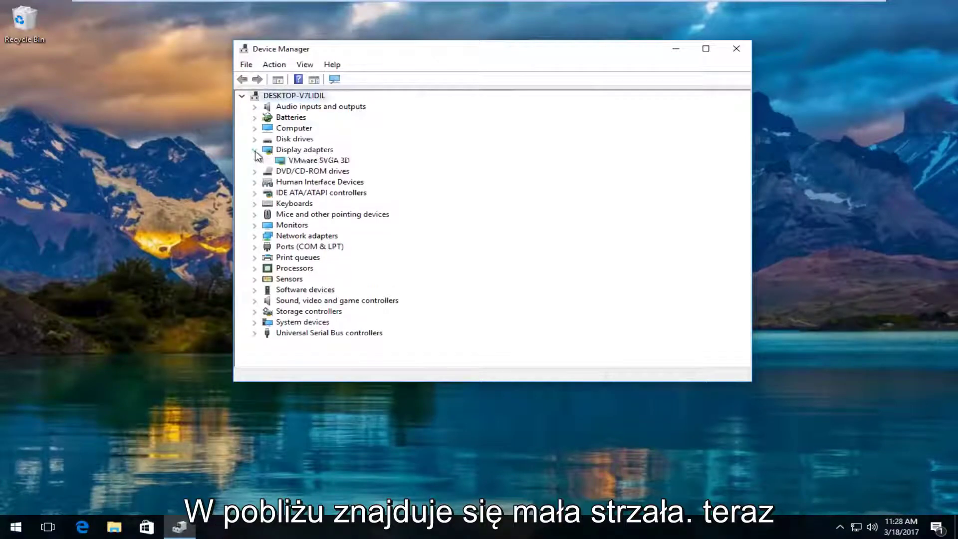
left_click(305, 160)
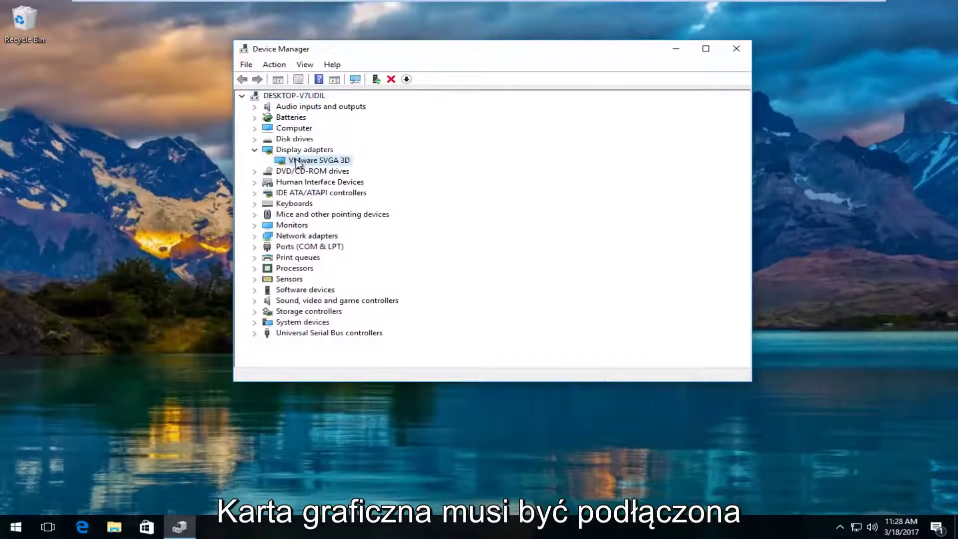
right_click(299, 165)
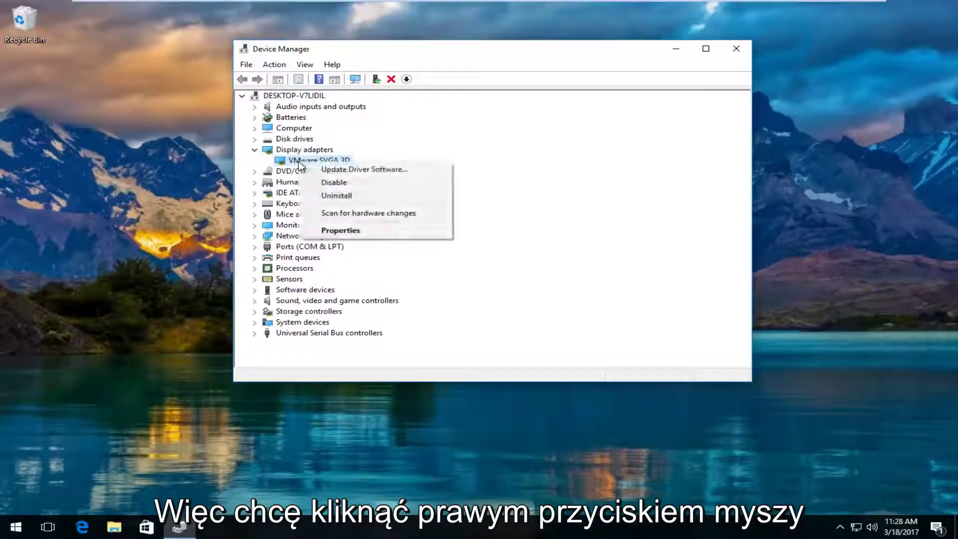
- Auto-search for an updated VMware SVGA 3D driver, confirming the best one is already installed
left_click(351, 170)
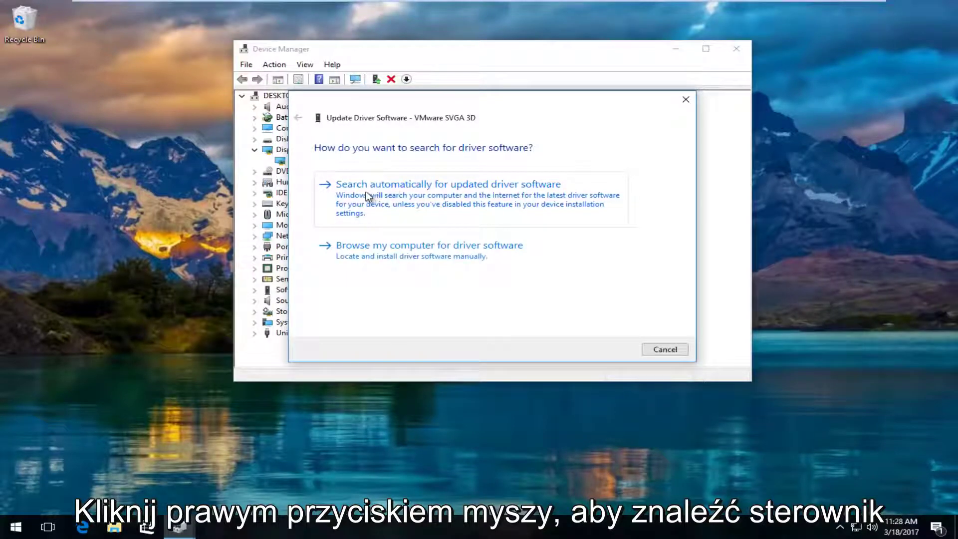
left_click(441, 195)
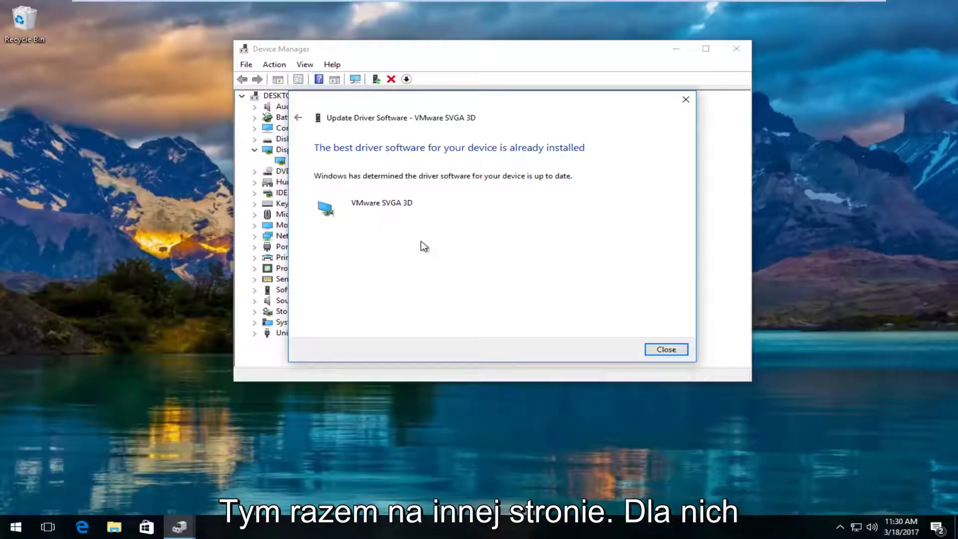
left_click(294, 122)
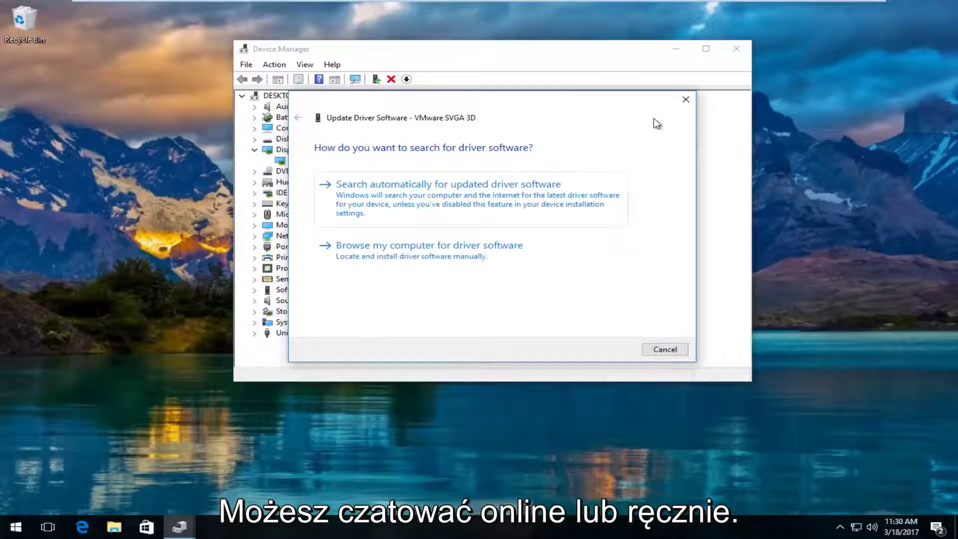
- Check the VMware SVGA 3D Driver tab: version 8.15.1.48, dated 7/12/2016, then close it
left_click(686, 100)
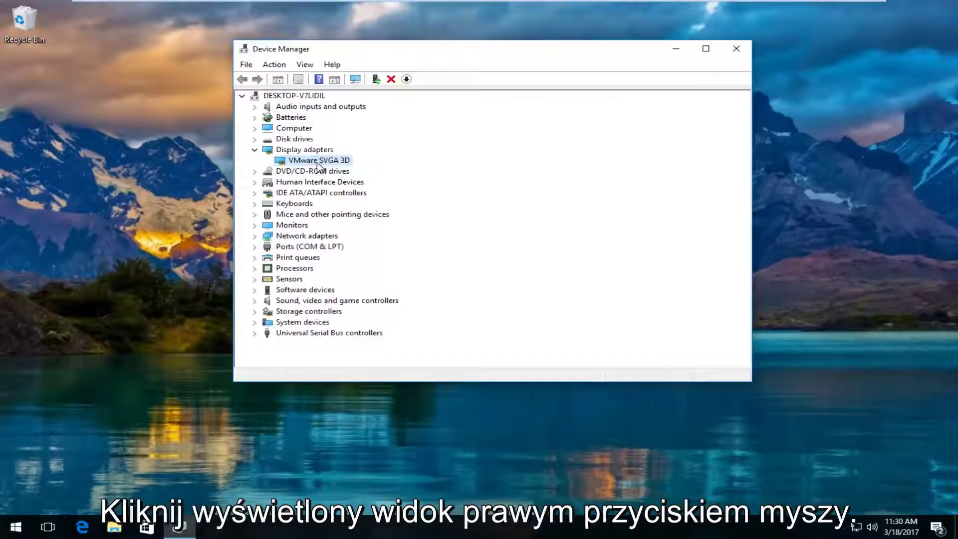
right_click(313, 164)
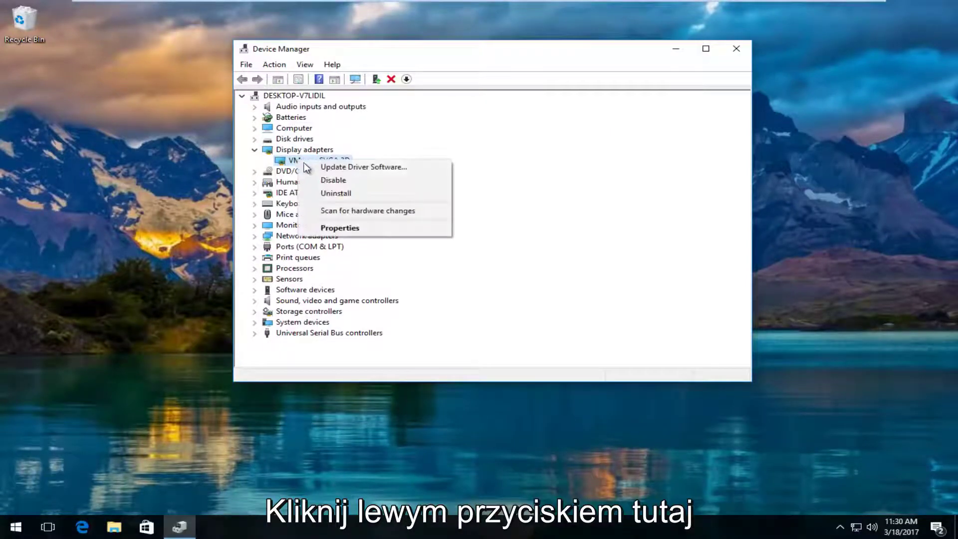
left_click(329, 229)
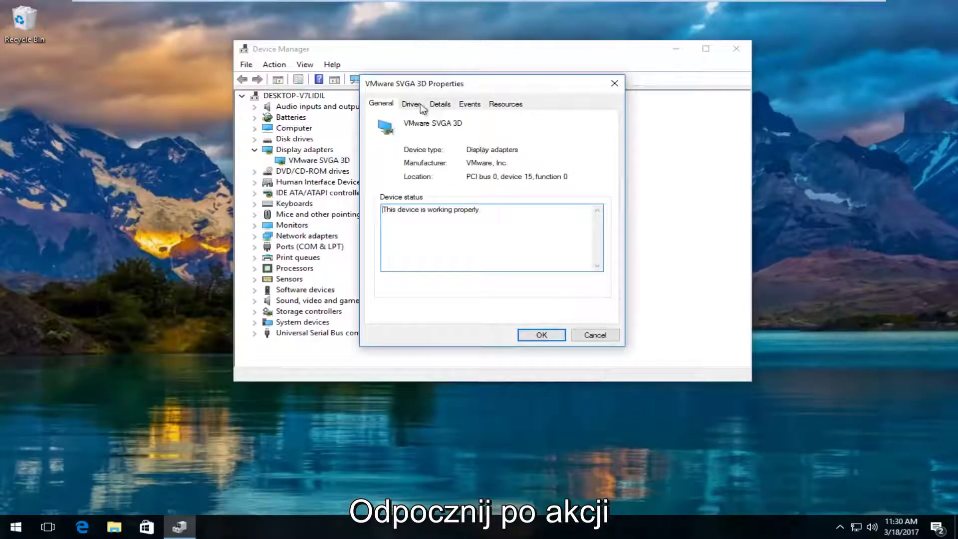
left_click(412, 107)
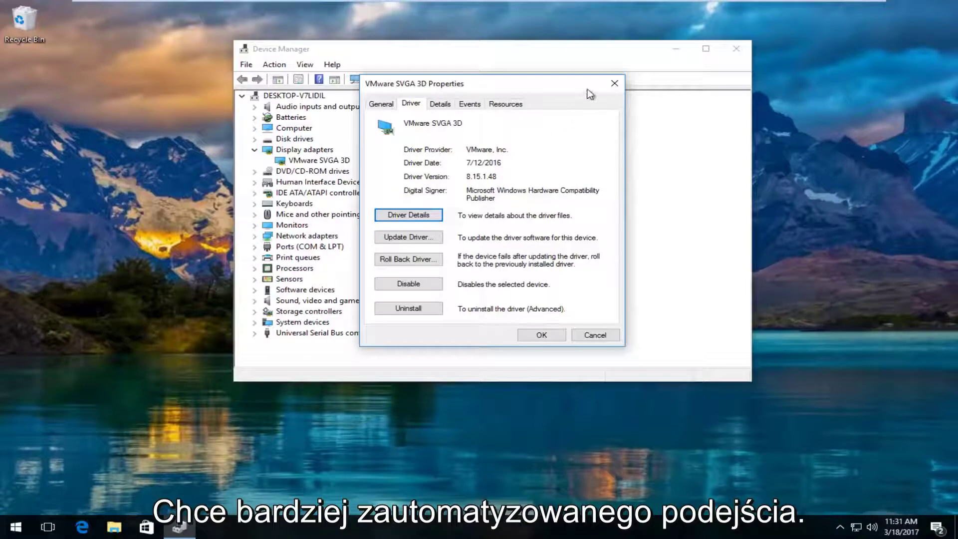
left_click(615, 83)
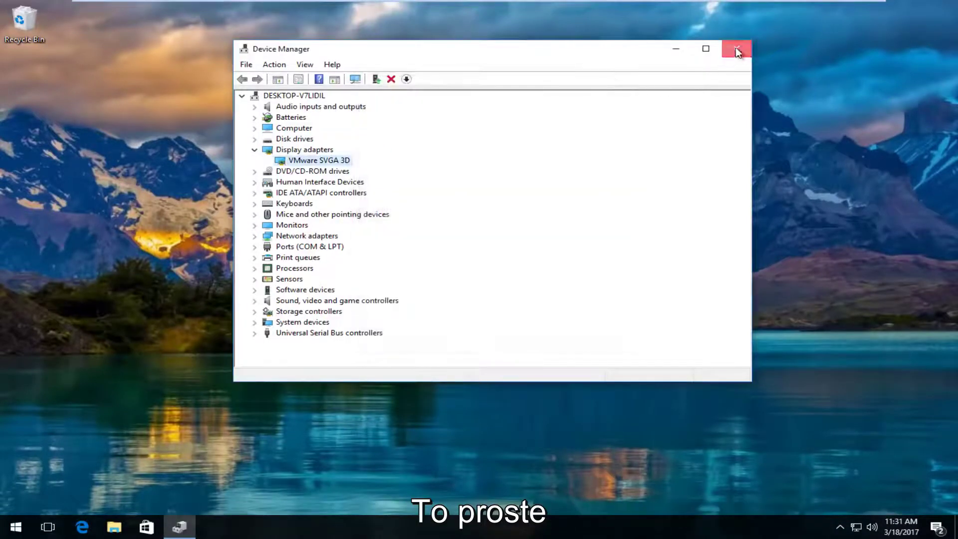
- Close Device Manager and bring up Google in Microsoft Edge
left_click(738, 50)
left_click(90, 525)
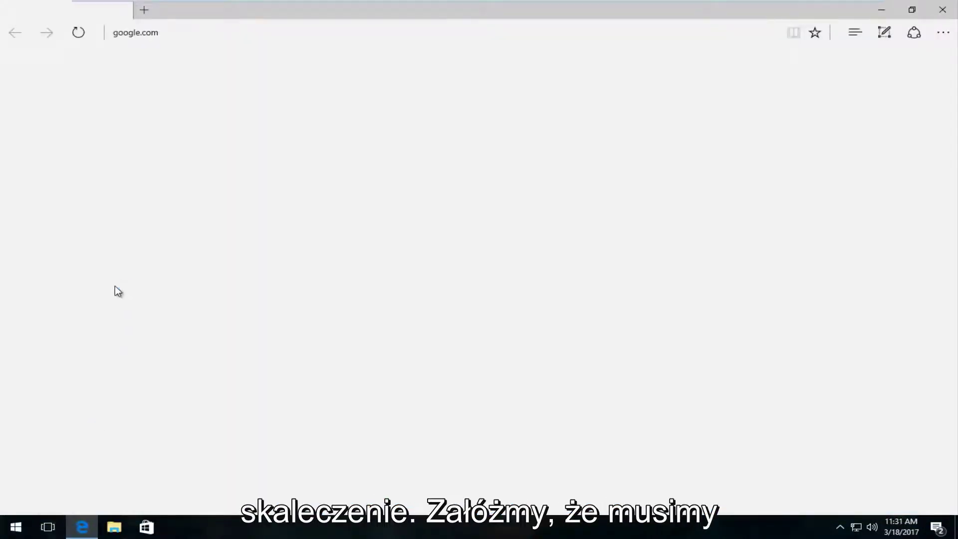
key("Return")
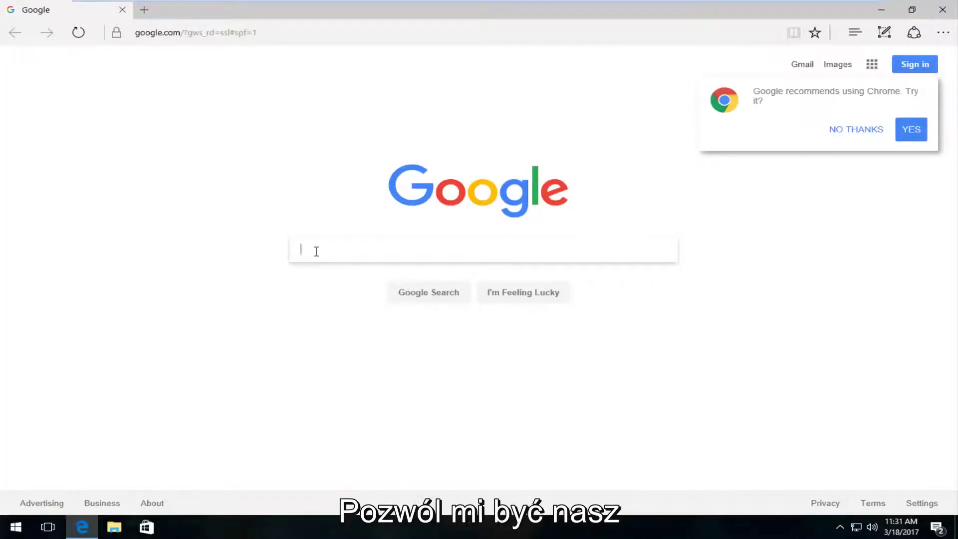
- Search Google for "amd driver update"
type("amd")
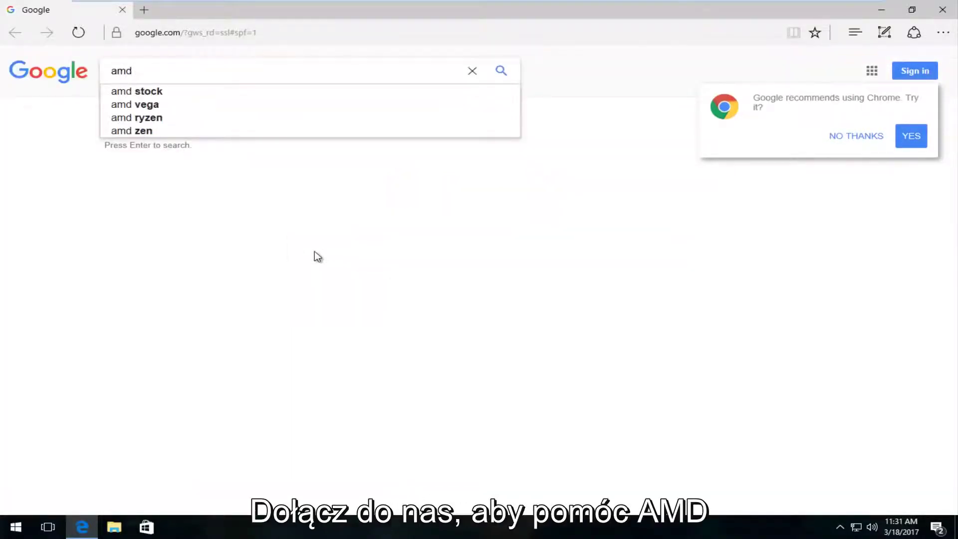
type(" driver ")
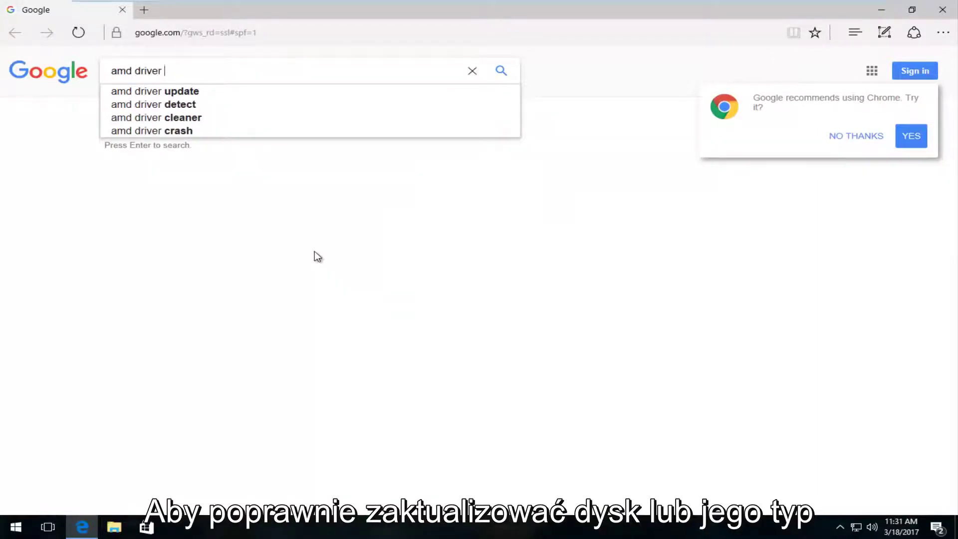
type("upda")
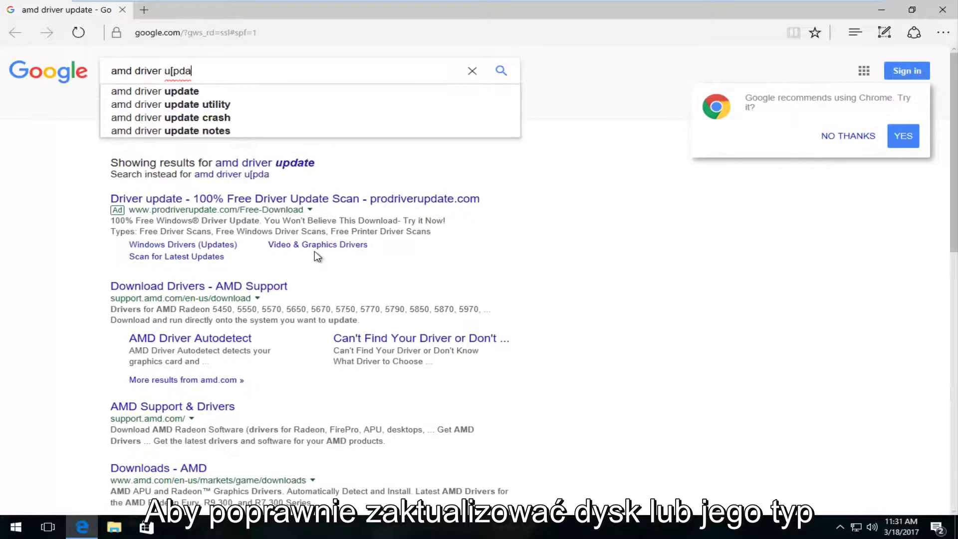
key("BackSpace")
key("BackSpace")
key("BackSpace")
type("pdate")
key("Return")
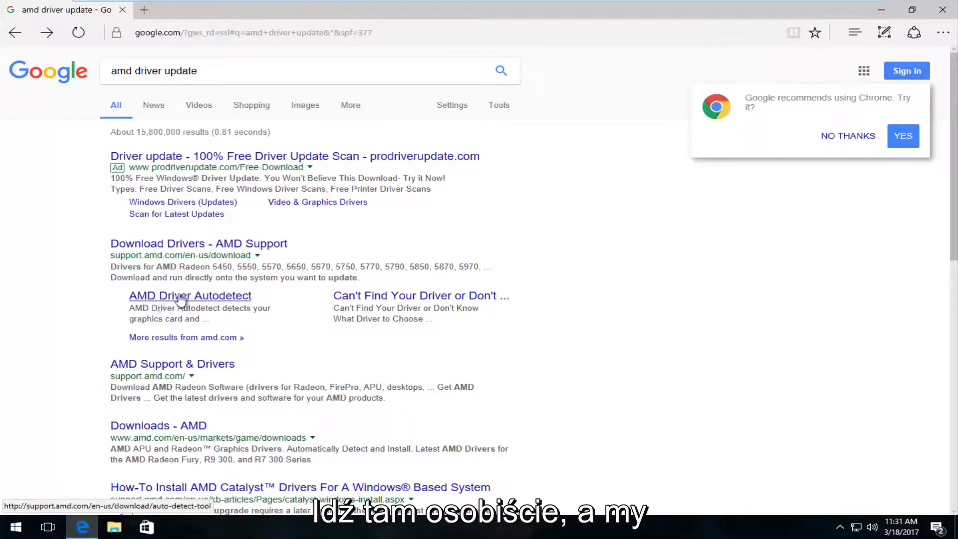
- Open the AMD Driver Autodetect result and review the 67 MB tool released 3/15/2017
left_click(209, 298)
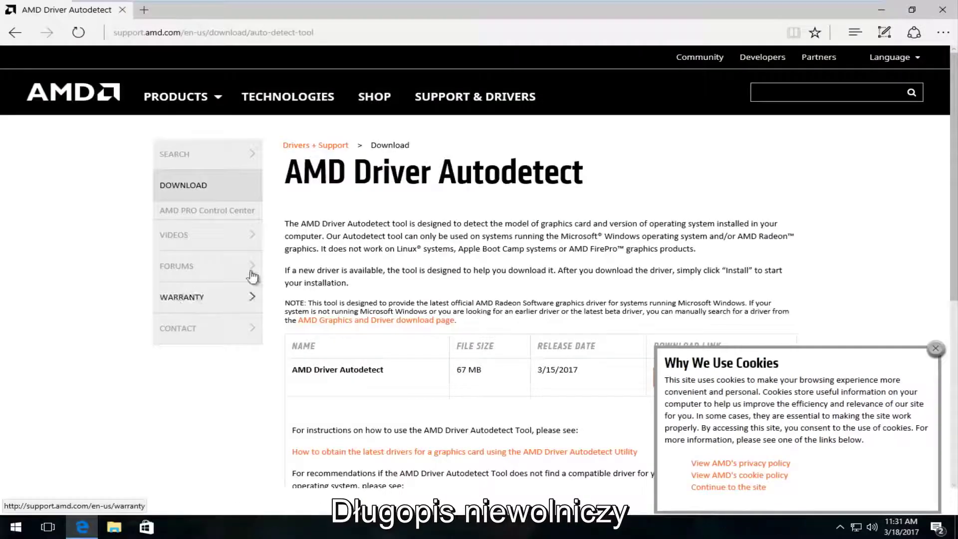
scroll(307, 247, "down", 3)
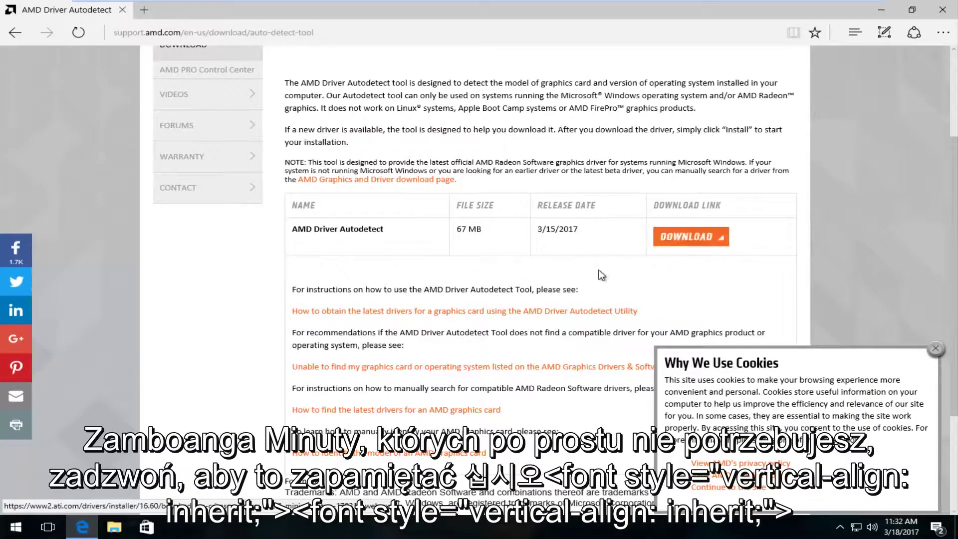
scroll(576, 288, "up", 3)
scroll(557, 275, "down", 2)
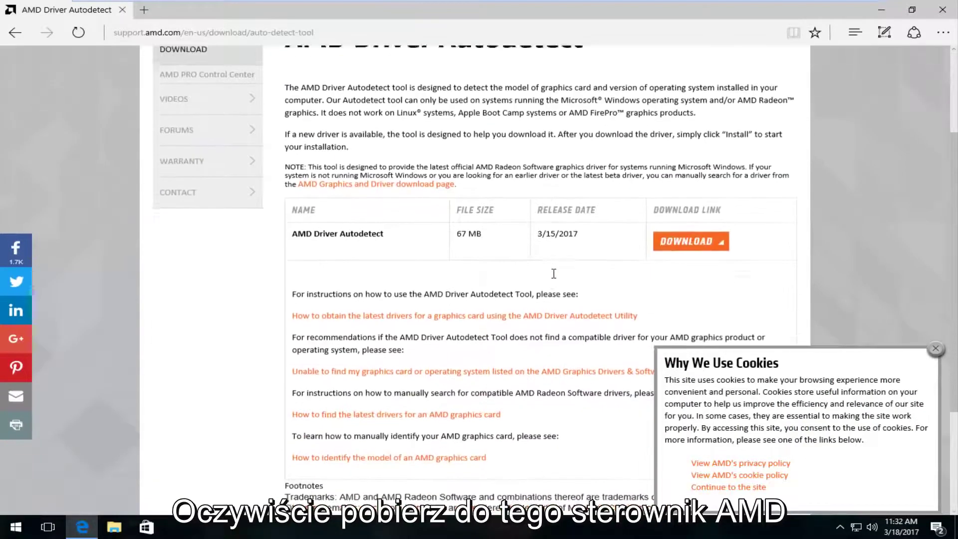
scroll(554, 274, "up", 2)
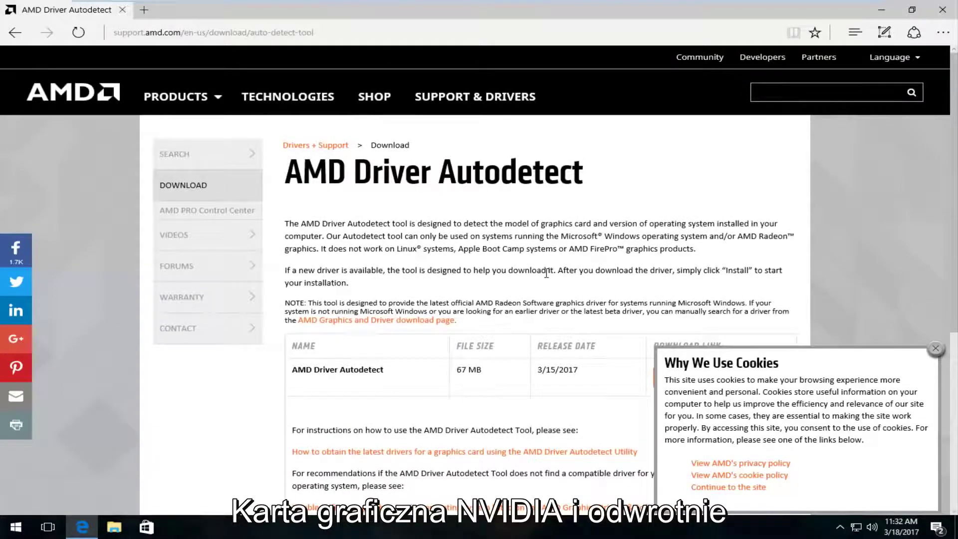
scroll(547, 273, "down", 4)
scroll(546, 273, "up", 4)
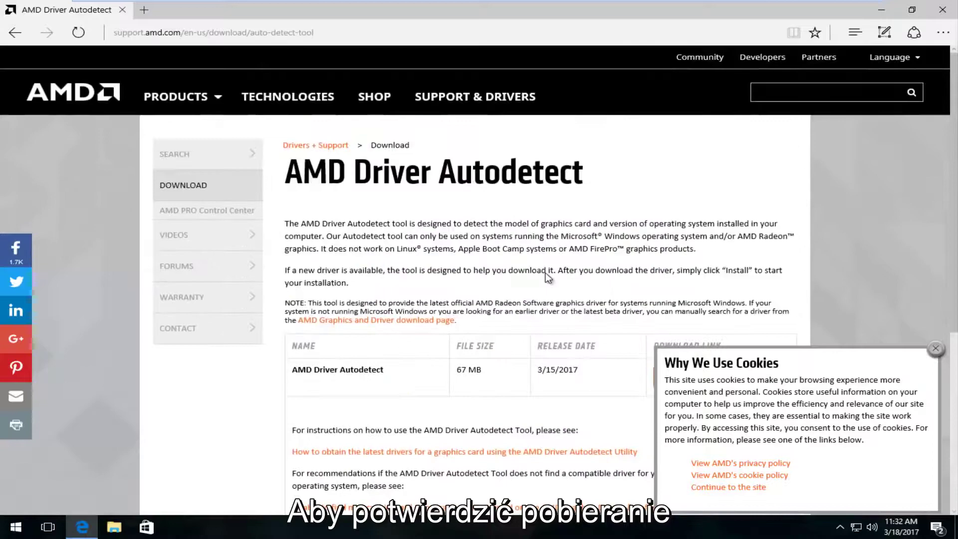
scroll(547, 274, "down", 4)
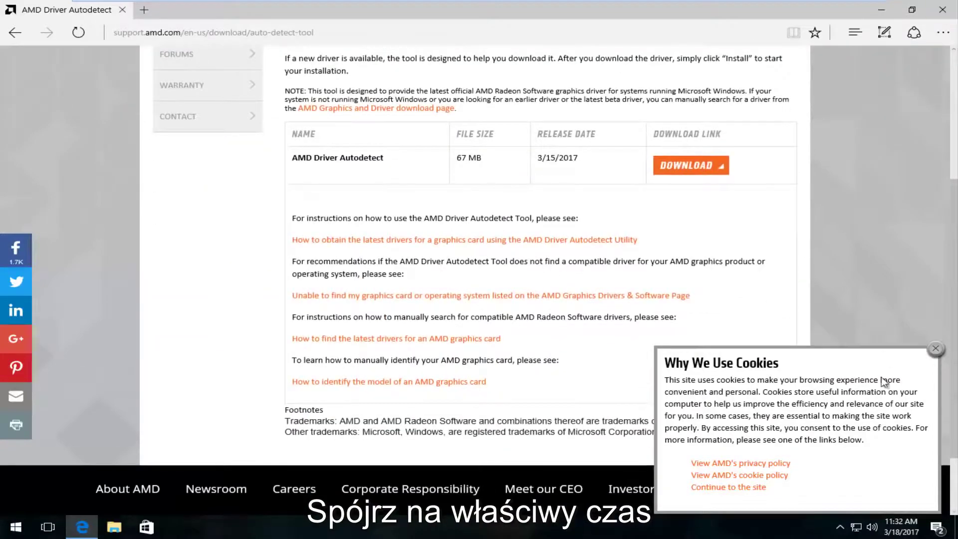